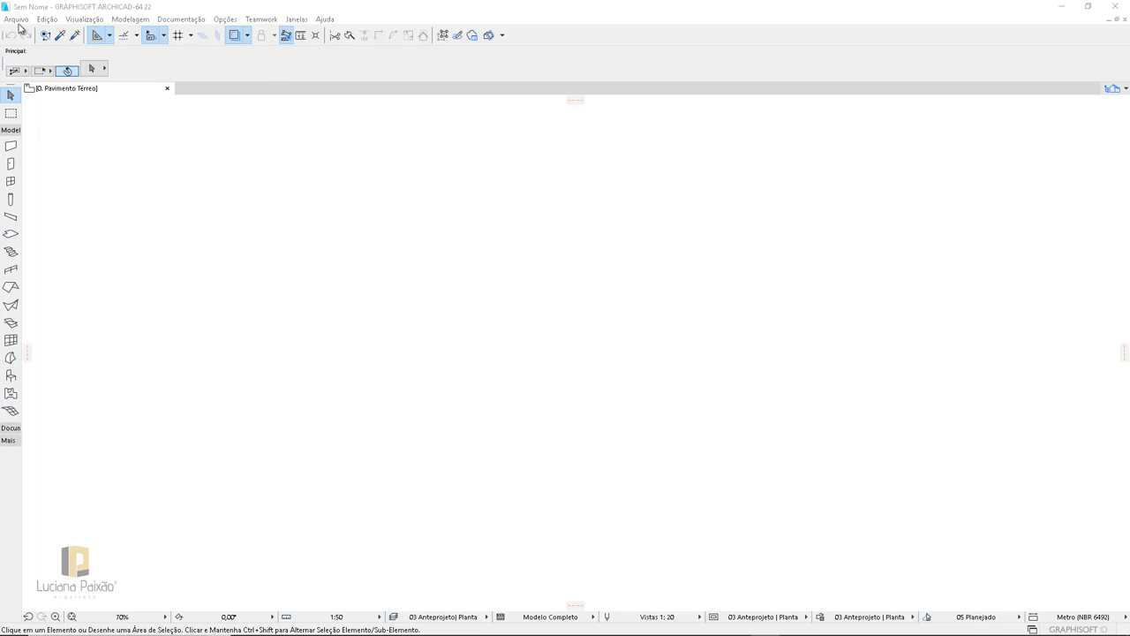
Create a new project from the TEMPLATE_LP.tpl template with the current work environment profile and dismiss the library loading report.
{"action": "left_click", "coordinate": [19, 26]}
{"action": "left_click", "coordinate": [18, 20]}
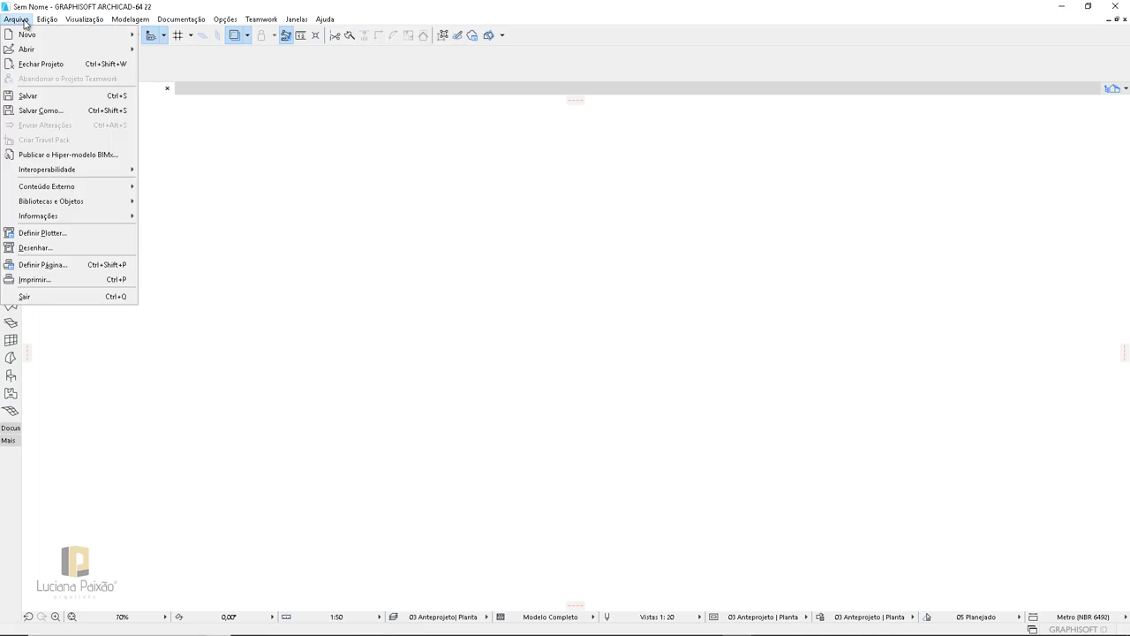
{"action": "mouse_move", "coordinate": [25, 38]}
{"action": "left_click", "coordinate": [164, 35]}
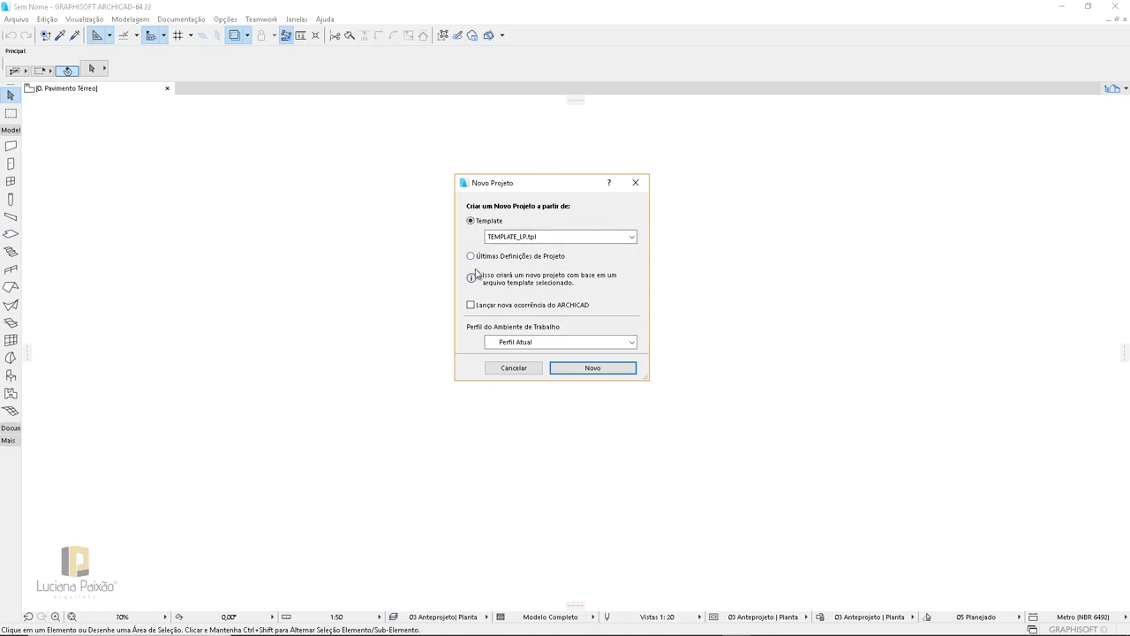
{"action": "left_click", "coordinate": [588, 367]}
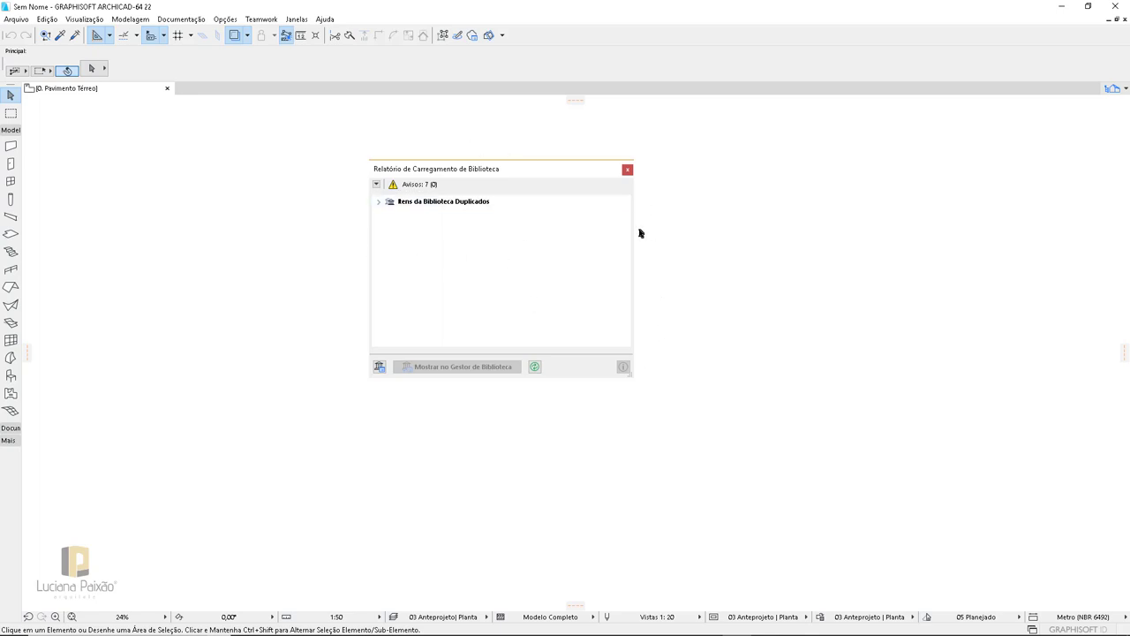
{"action": "left_click", "coordinate": [628, 171]}
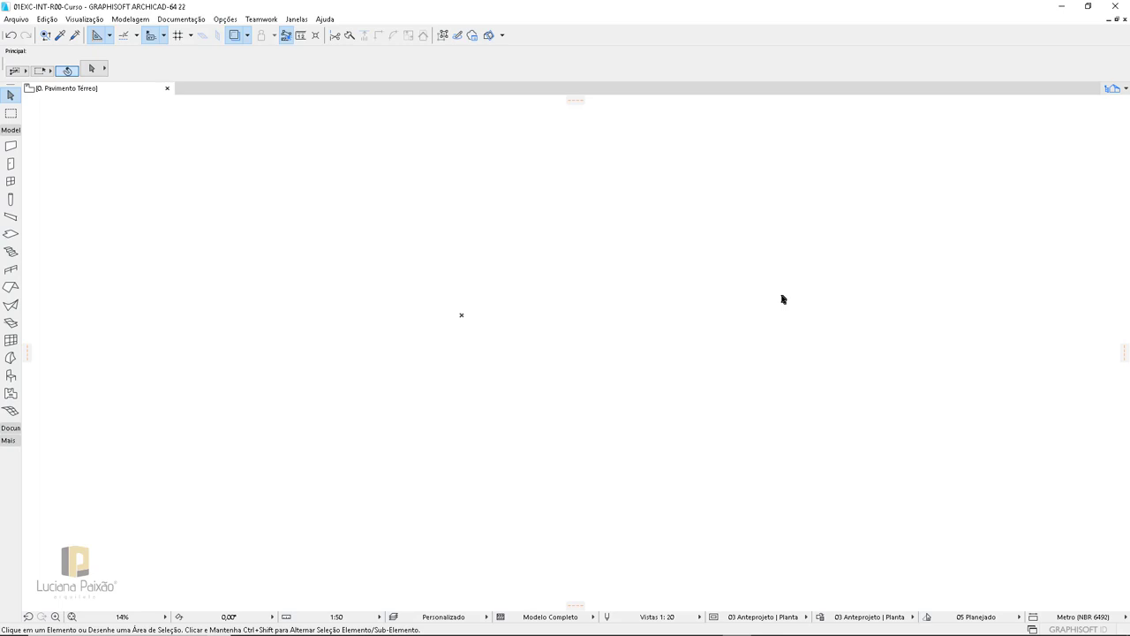
Create an independent worksheet in the project map with reference ID F-01 and the name "Unidade automona".
{"action": "left_click", "coordinate": [1126, 89]}
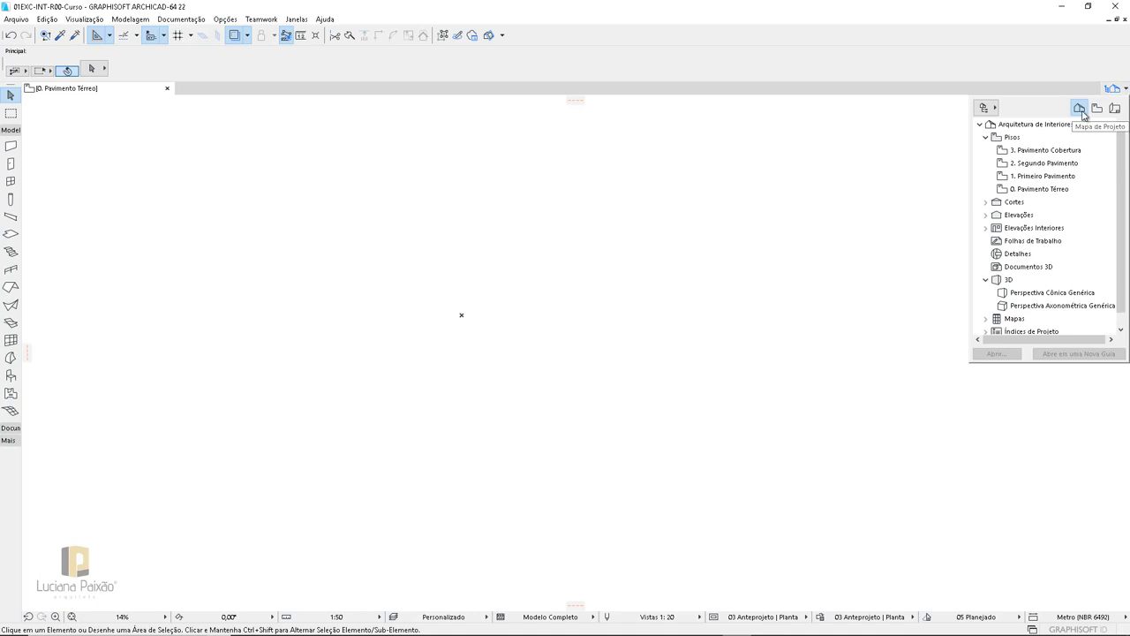
{"action": "right_click", "coordinate": [1022, 246]}
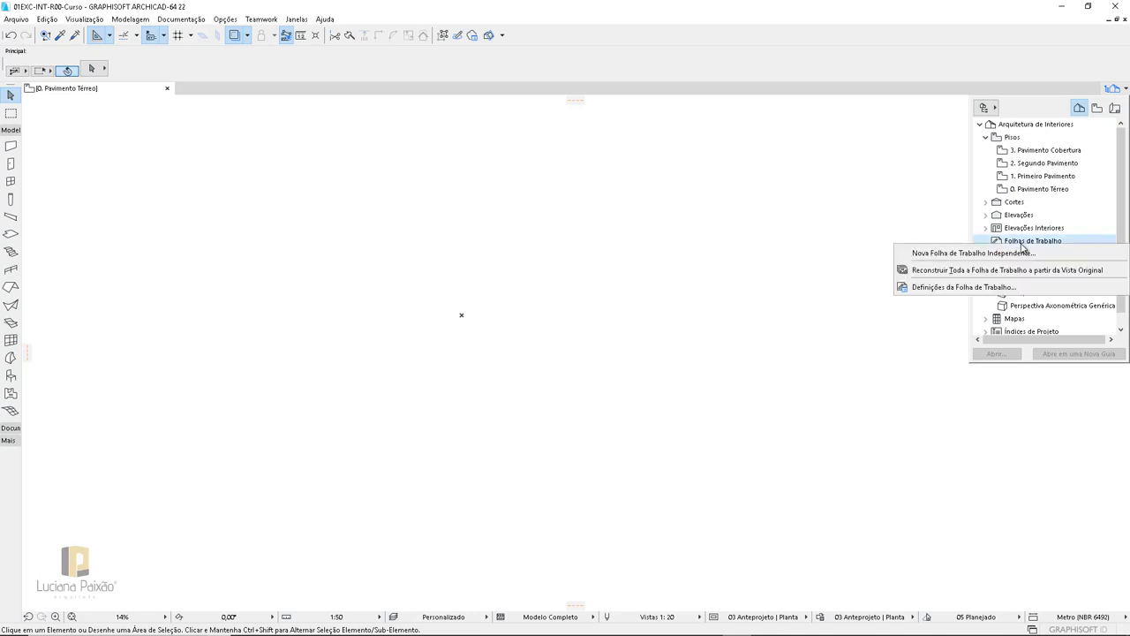
{"action": "left_click", "coordinate": [929, 254]}
{"action": "left_click", "coordinate": [598, 214]}
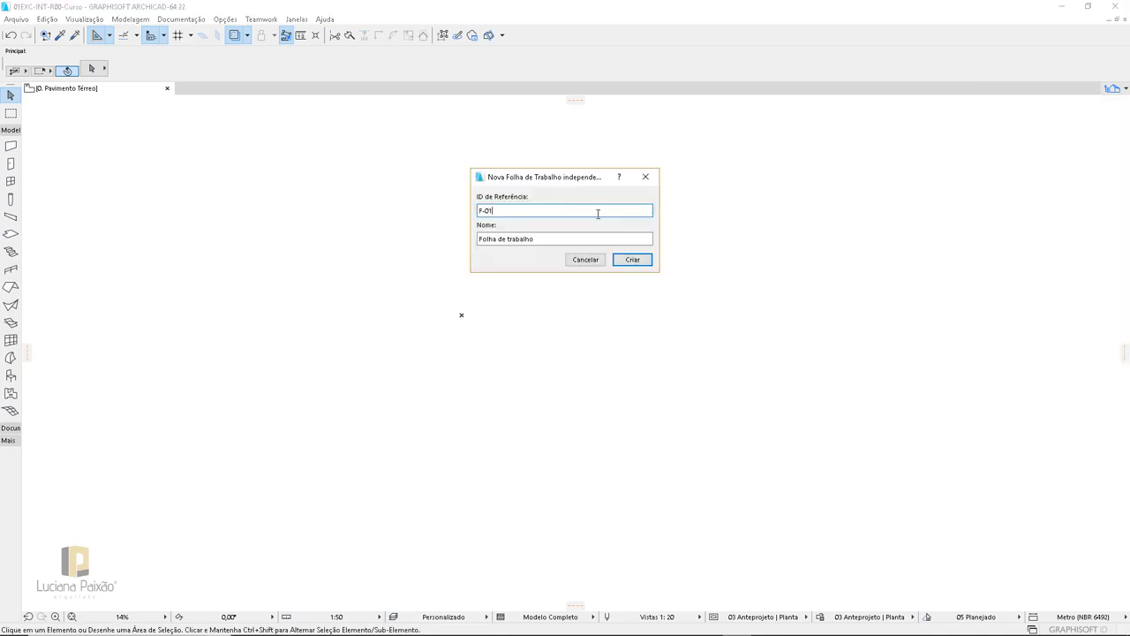
{"action": "triple_click", "coordinate": [548, 239]}
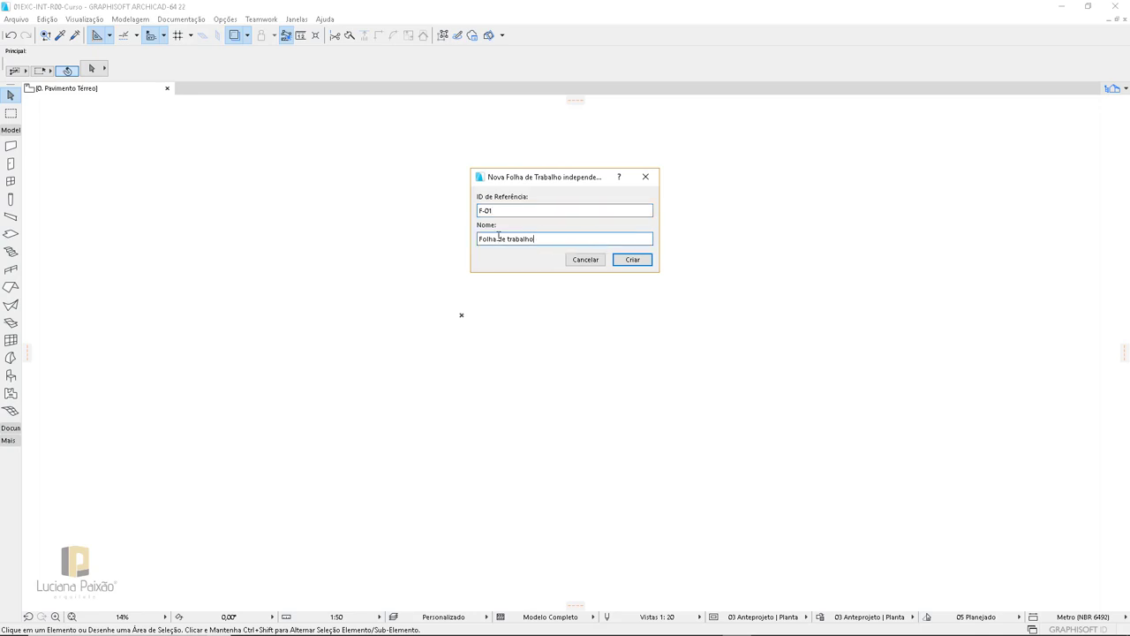
{"action": "key", "text": "BackSpace"}
{"action": "type", "text": "Unidade automona"}
{"action": "key", "text": "Return"}
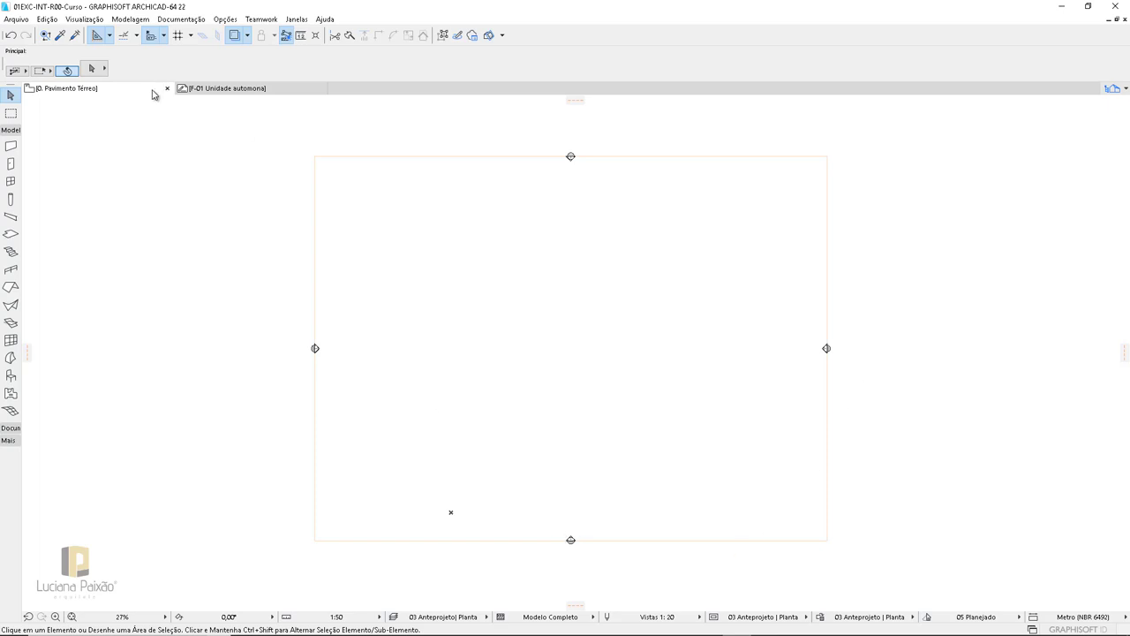
Compare the F-01 Unidade automona worksheet with the 0. Pavimento Térreo floor plan, ending on the floor plan.
{"action": "left_click", "coordinate": [269, 94]}
{"action": "left_click", "coordinate": [128, 91]}
{"action": "left_click", "coordinate": [247, 91]}
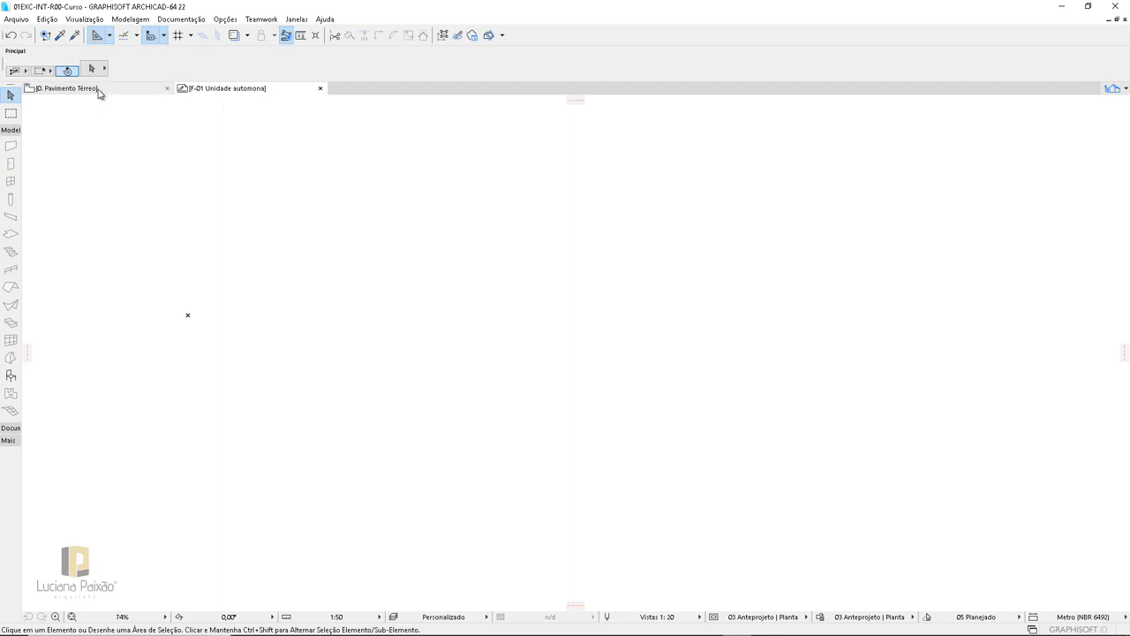
{"action": "left_click", "coordinate": [95, 89]}
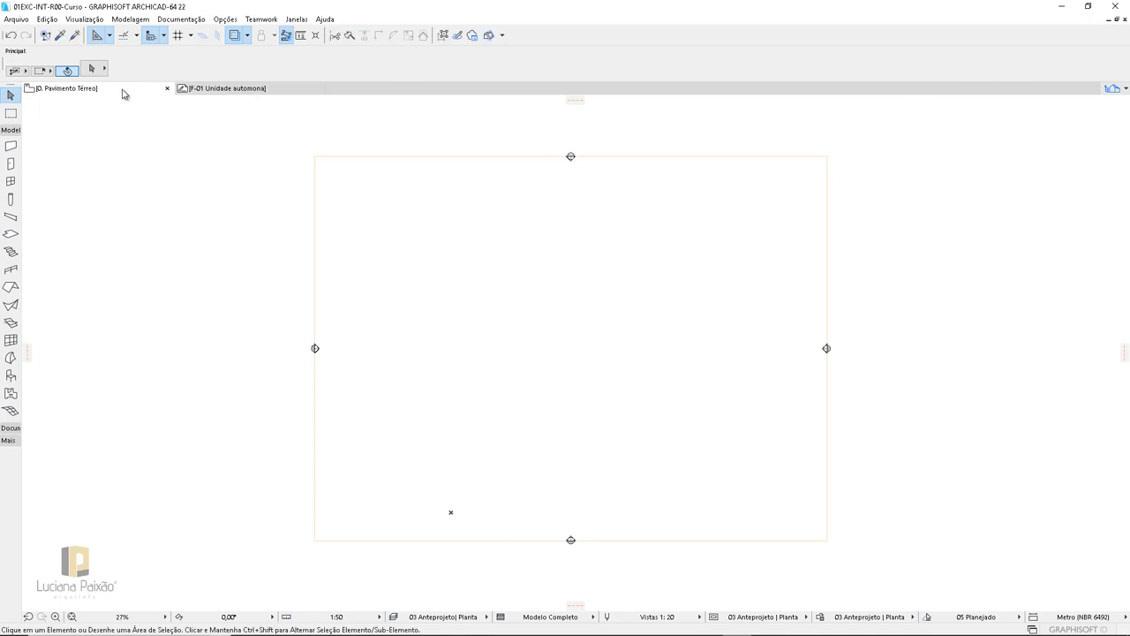
View the storeys from the project map, opening the Primeiro Pavimento and Segundo Pavimento floor plans in turn.
{"action": "left_click", "coordinate": [1125, 91]}
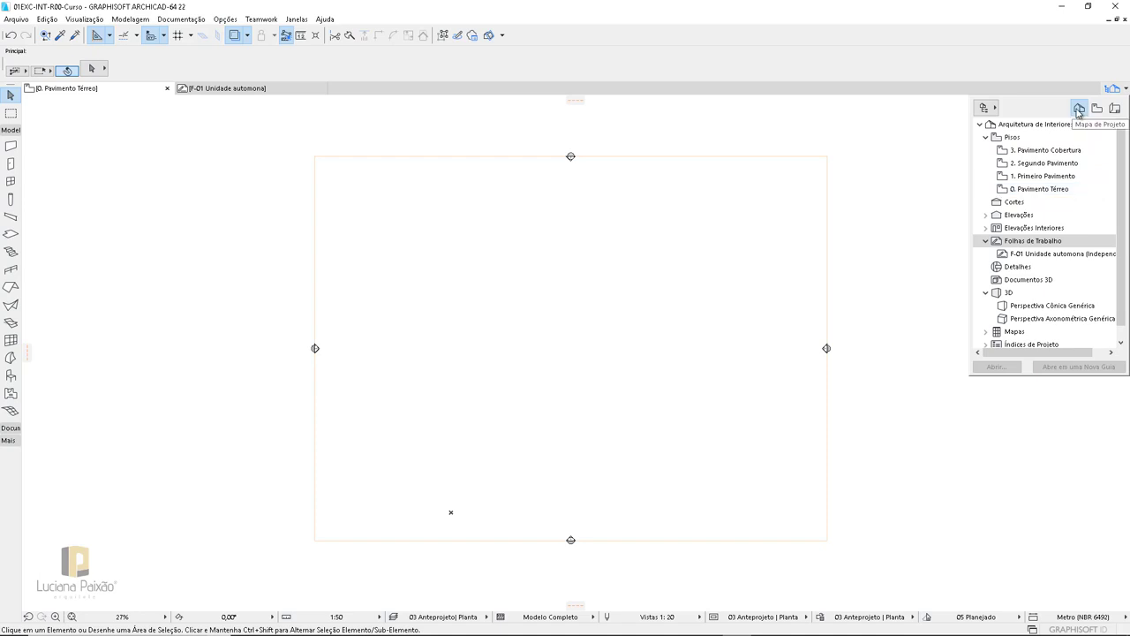
{"action": "left_click", "coordinate": [1032, 191]}
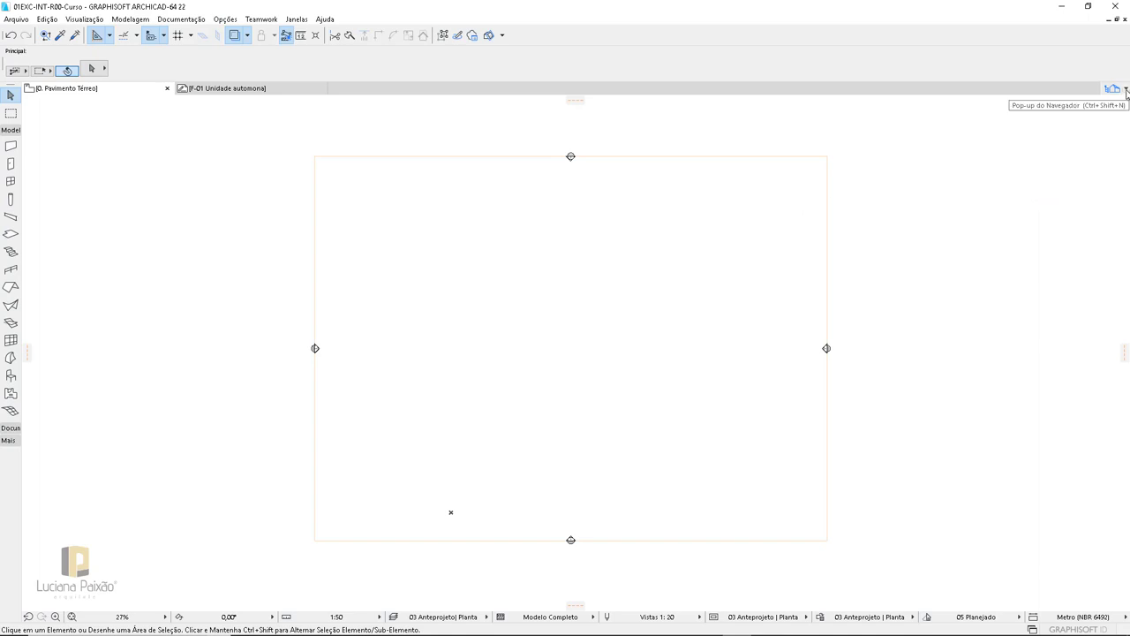
{"action": "left_click", "coordinate": [1114, 89]}
{"action": "double_click", "coordinate": [1038, 178]}
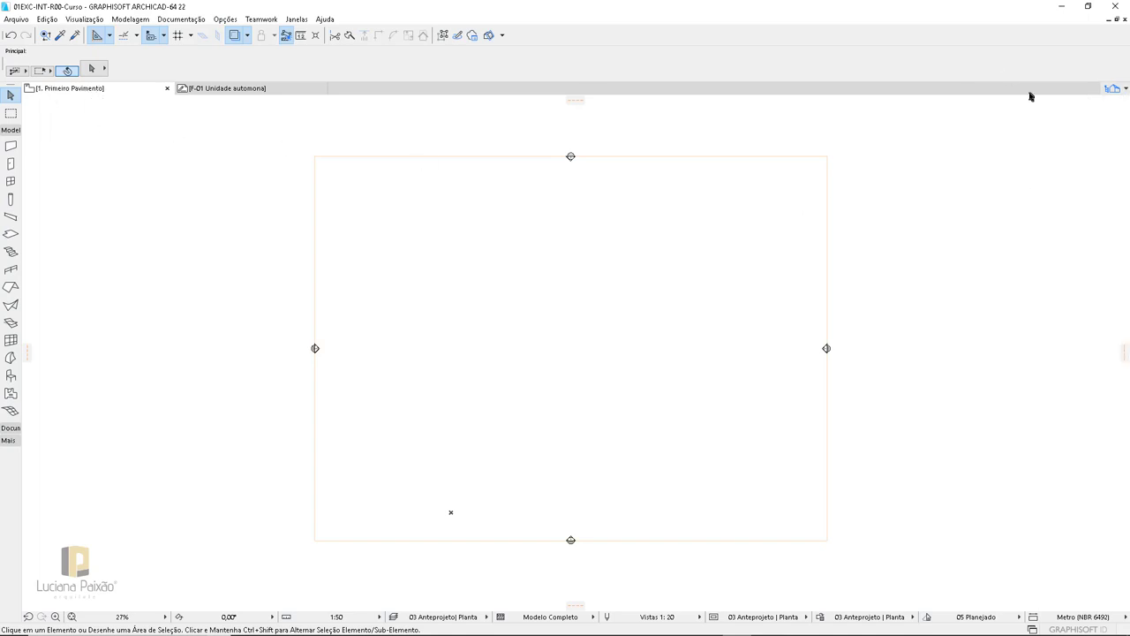
{"action": "left_click", "coordinate": [1114, 89]}
{"action": "double_click", "coordinate": [1050, 164]}
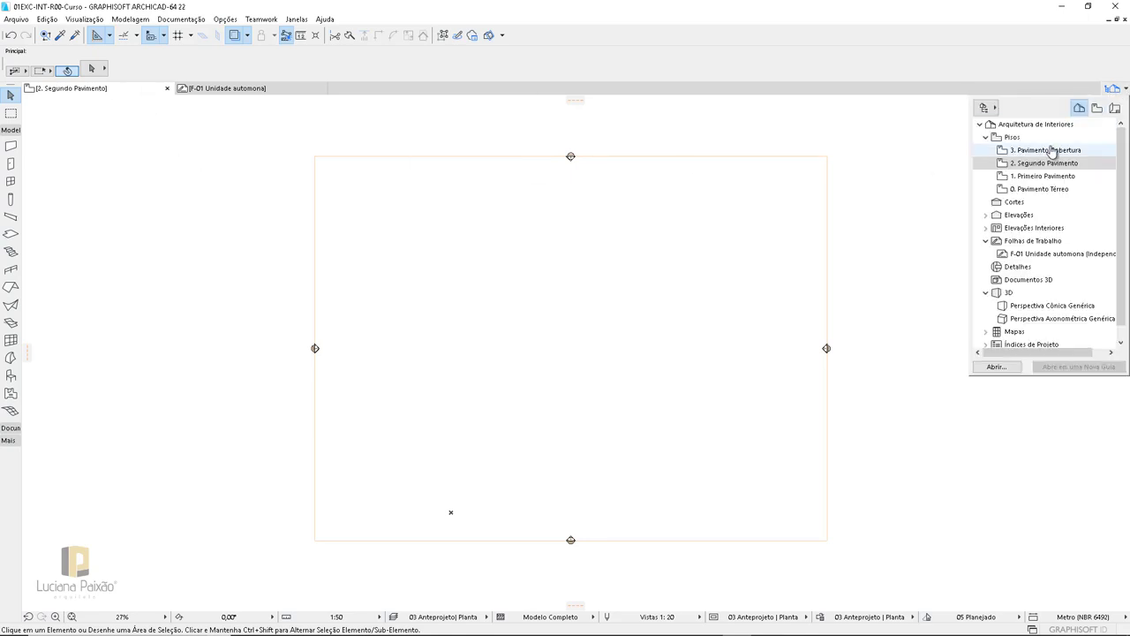
Open the 1 Elevação view, examine the storey level lines and their markers, and close the view.
{"action": "left_click", "coordinate": [986, 216]}
{"action": "double_click", "coordinate": [1039, 231]}
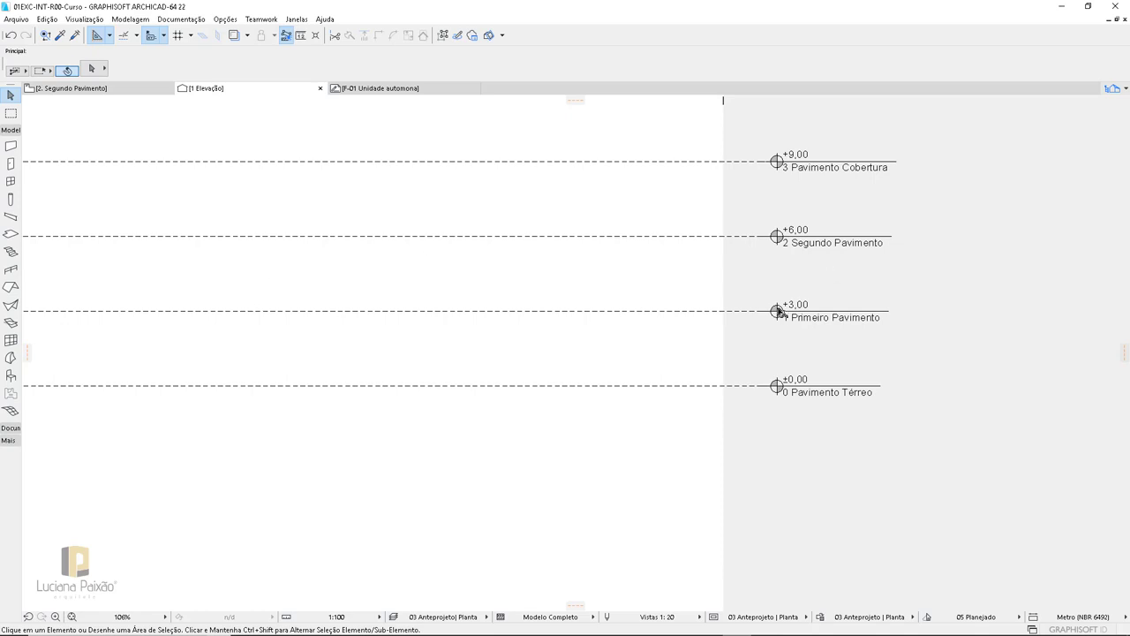
{"action": "scroll", "coordinate": [971, 314], "scroll_direction": "down", "scroll_amount": 2}
{"action": "scroll", "coordinate": [971, 315], "scroll_direction": "down", "scroll_amount": 1}
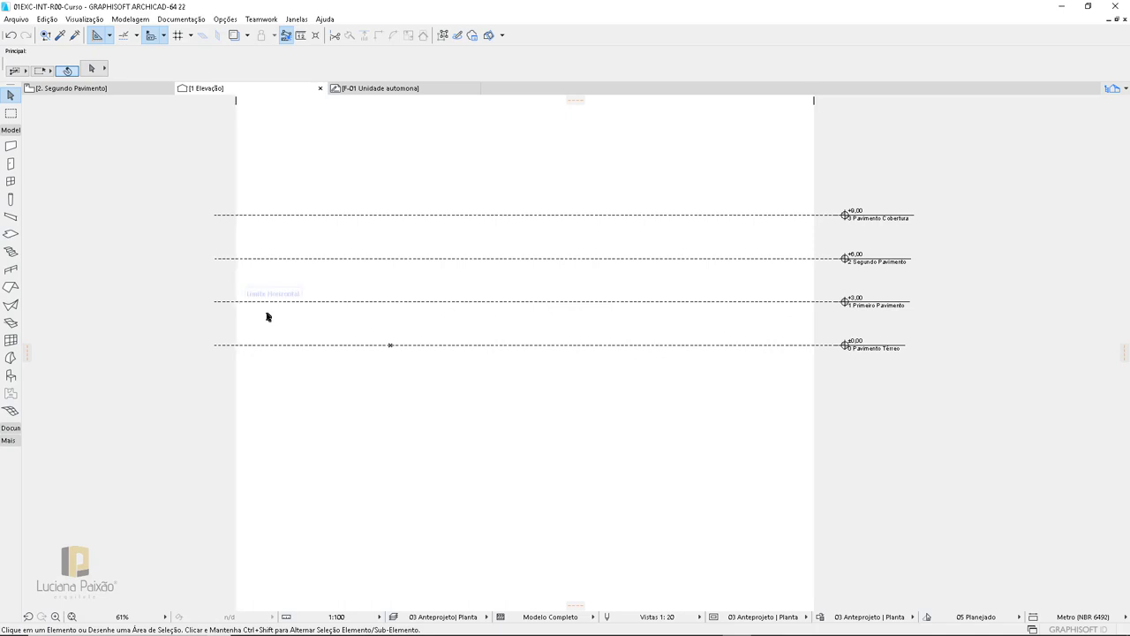
{"action": "scroll", "coordinate": [267, 316], "scroll_direction": "up", "scroll_amount": 1}
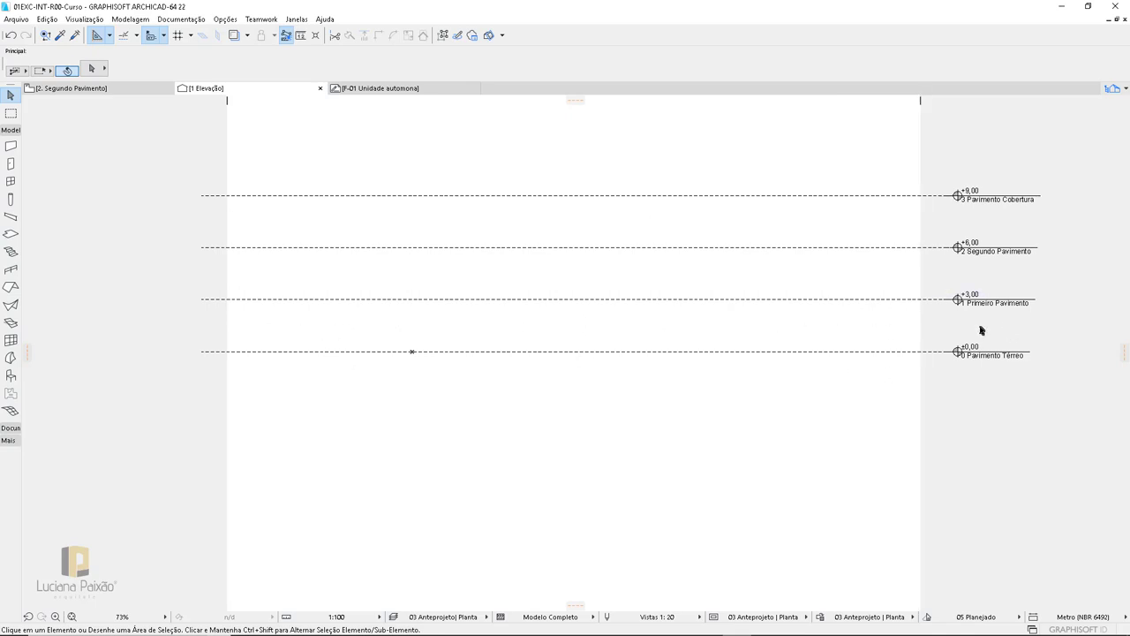
{"action": "left_click", "coordinate": [1112, 88]}
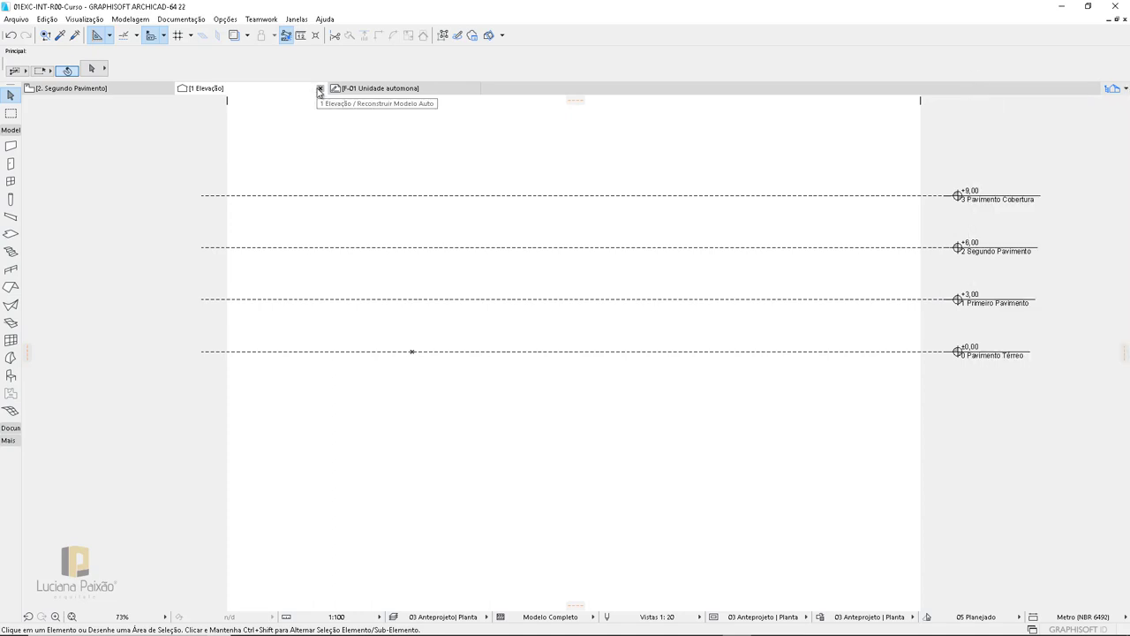
{"action": "left_click", "coordinate": [320, 88]}
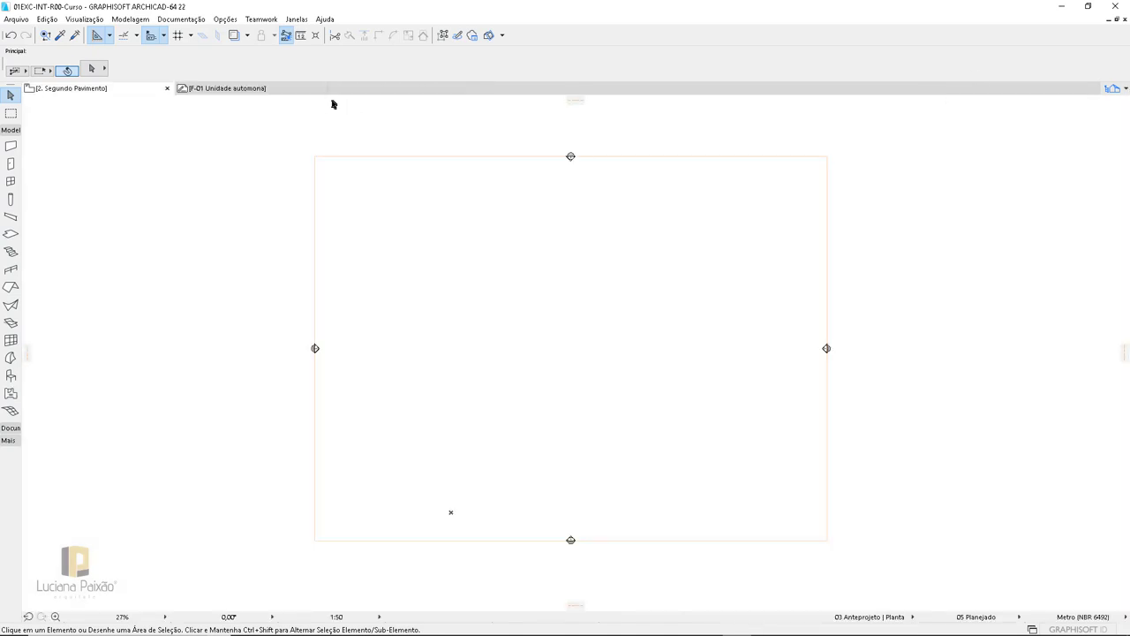
Open the 0. Pavimento Térreo floor plan, check the storey above it, and return to the ground floor.
{"action": "left_click", "coordinate": [1113, 88]}
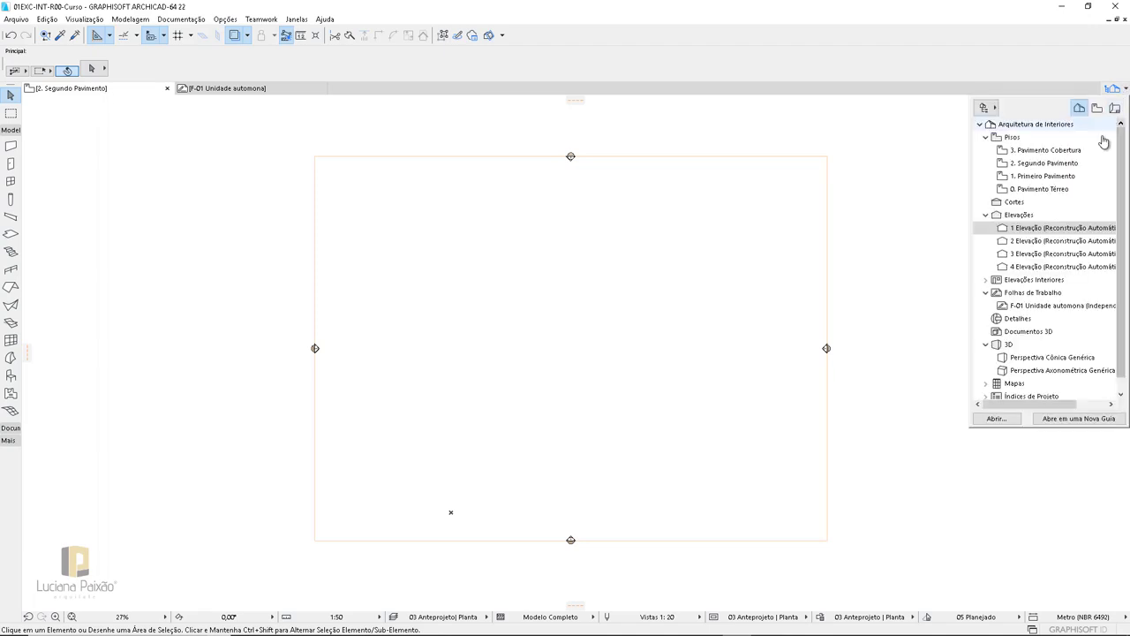
{"action": "double_click", "coordinate": [1043, 191]}
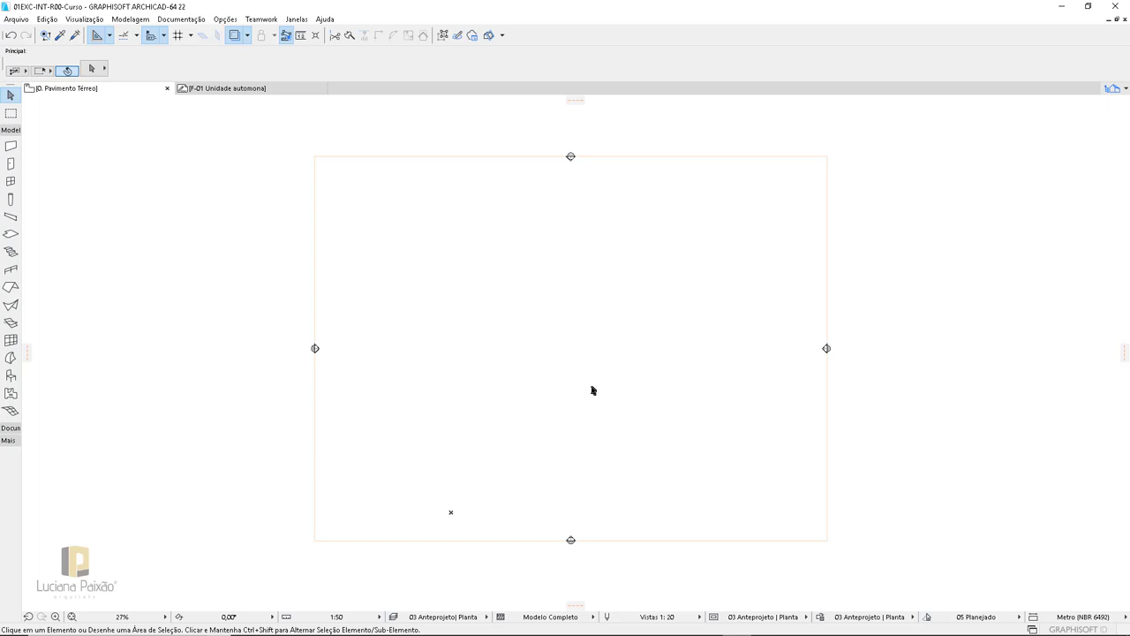
{"action": "left_click", "coordinate": [1126, 90]}
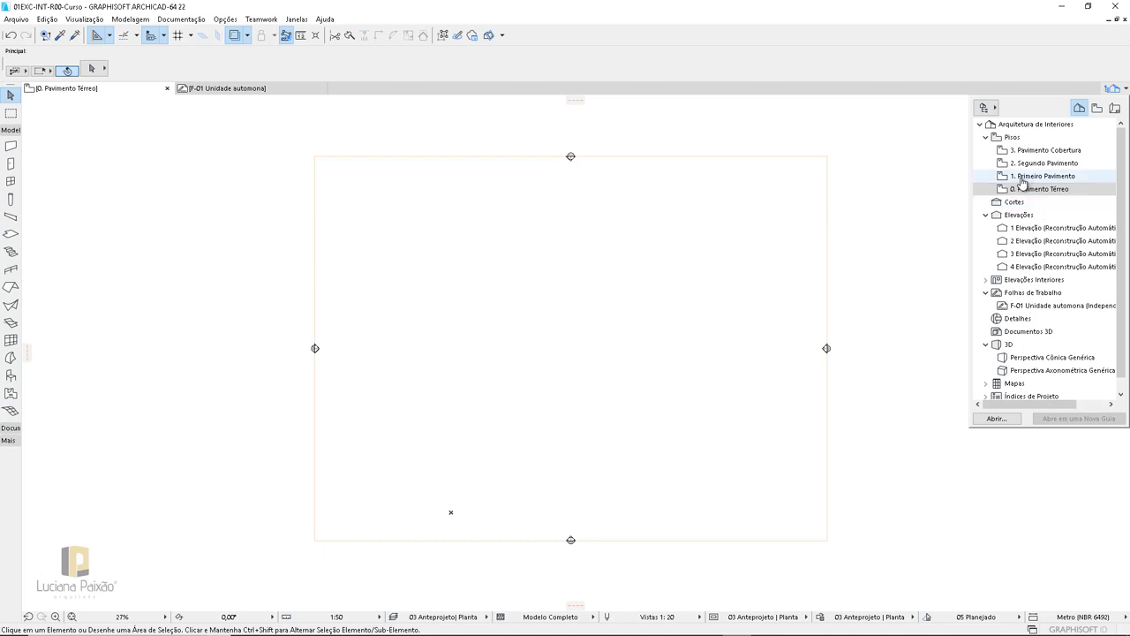
{"action": "left_click", "coordinate": [989, 176]}
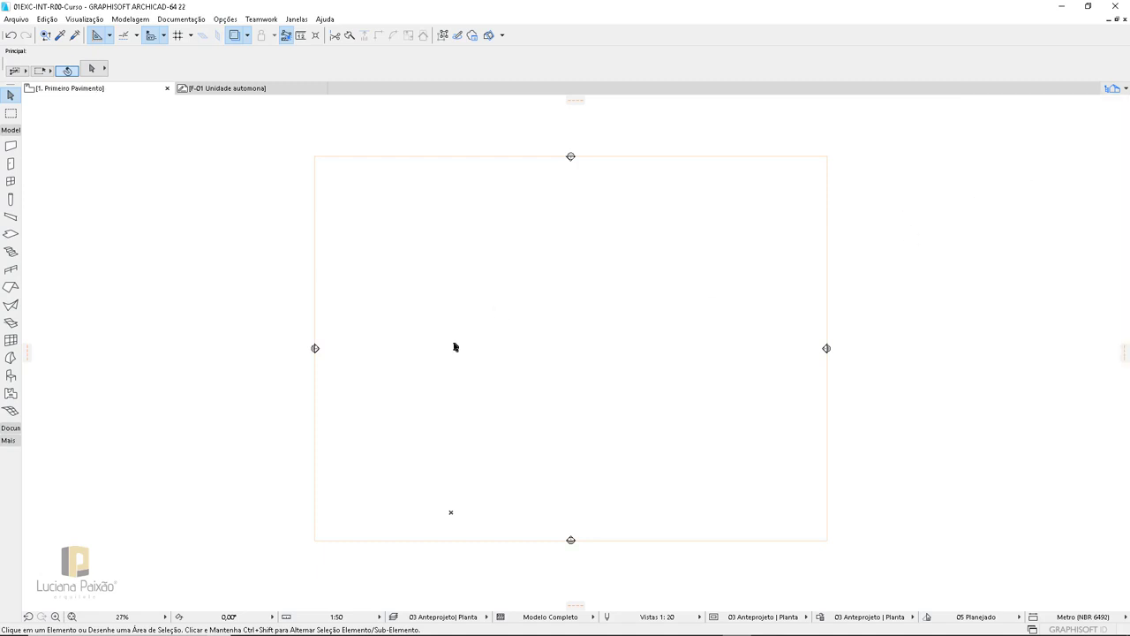
{"action": "key", "text": "ctrl+Down"}
In the F-01 worksheet, choose the Xref Layout DWG as the external drawing after viewing its plan in AutoCAD.
{"action": "left_click", "coordinate": [240, 91]}
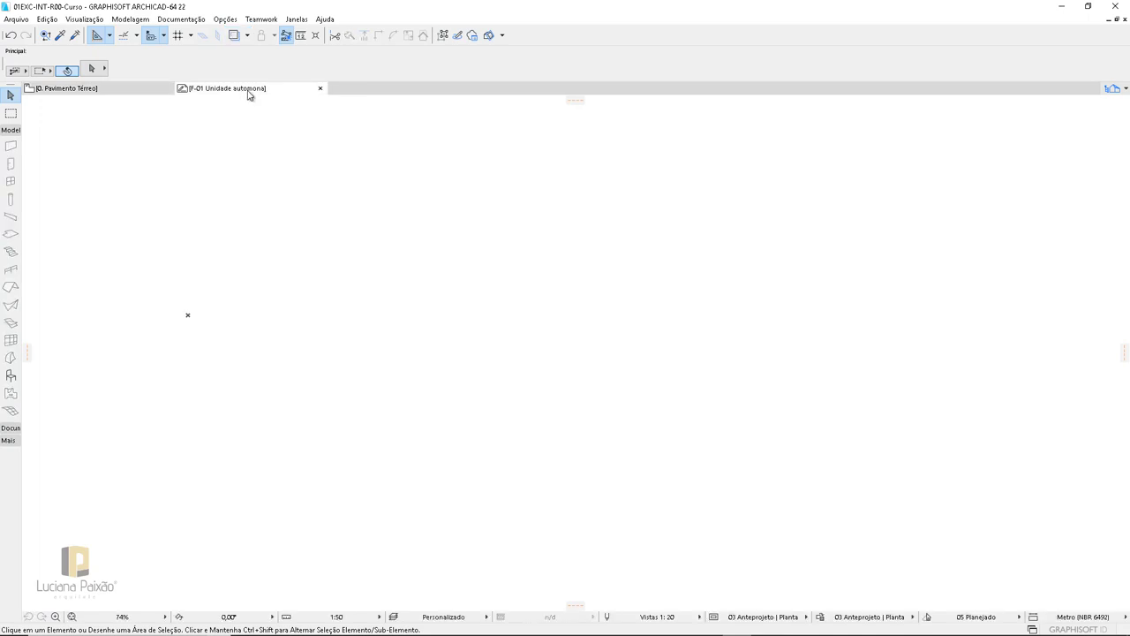
{"action": "left_click", "coordinate": [22, 21]}
{"action": "mouse_move", "coordinate": [49, 191]}
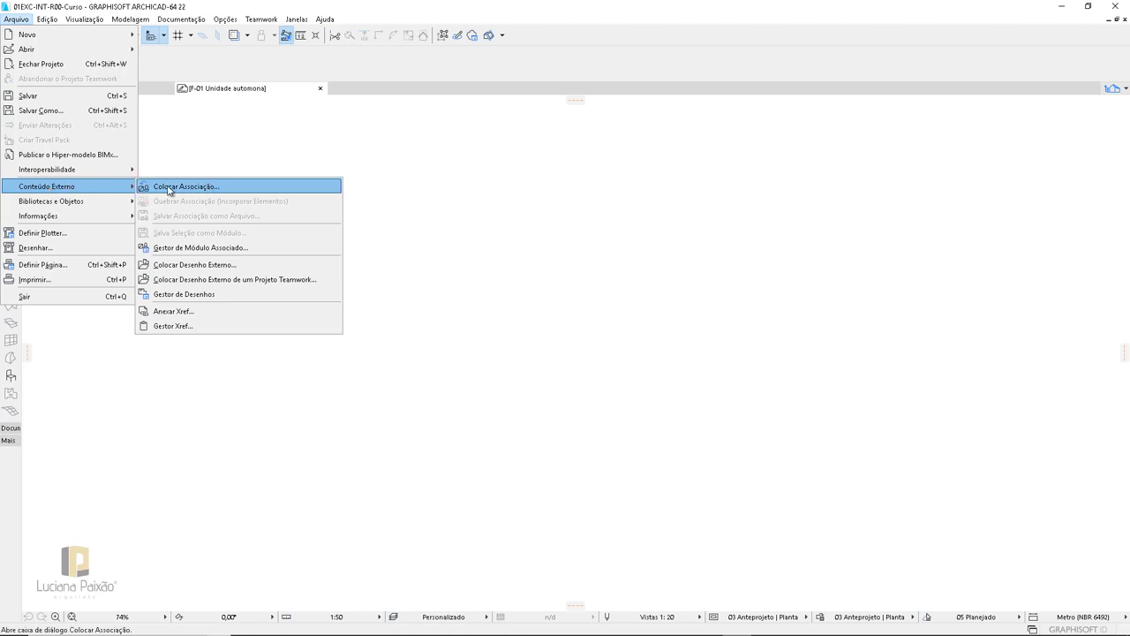
{"action": "left_click", "coordinate": [191, 272]}
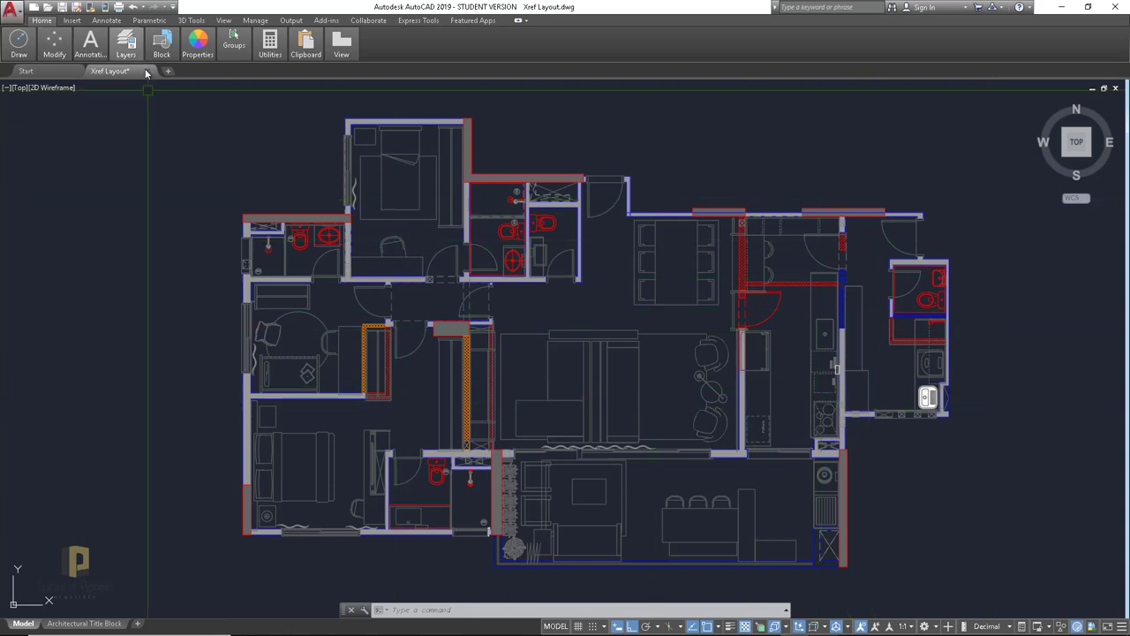
{"action": "key", "text": "Escape"}
{"action": "key", "text": "Escape"}
{"action": "key", "text": "Escape"}
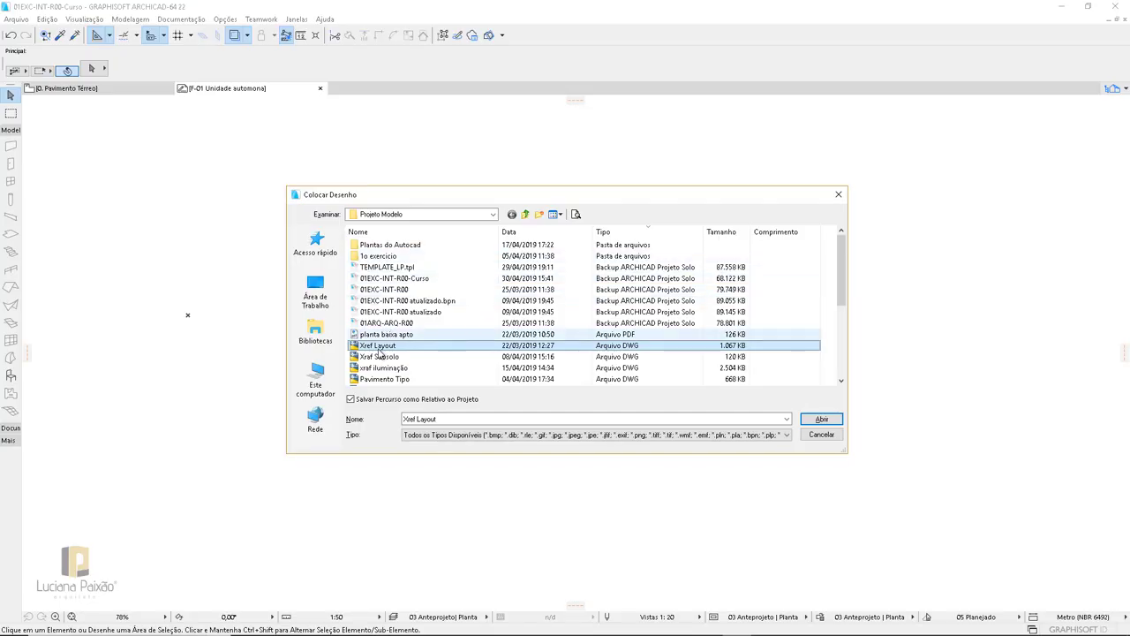
{"action": "left_click", "coordinate": [819, 421]}
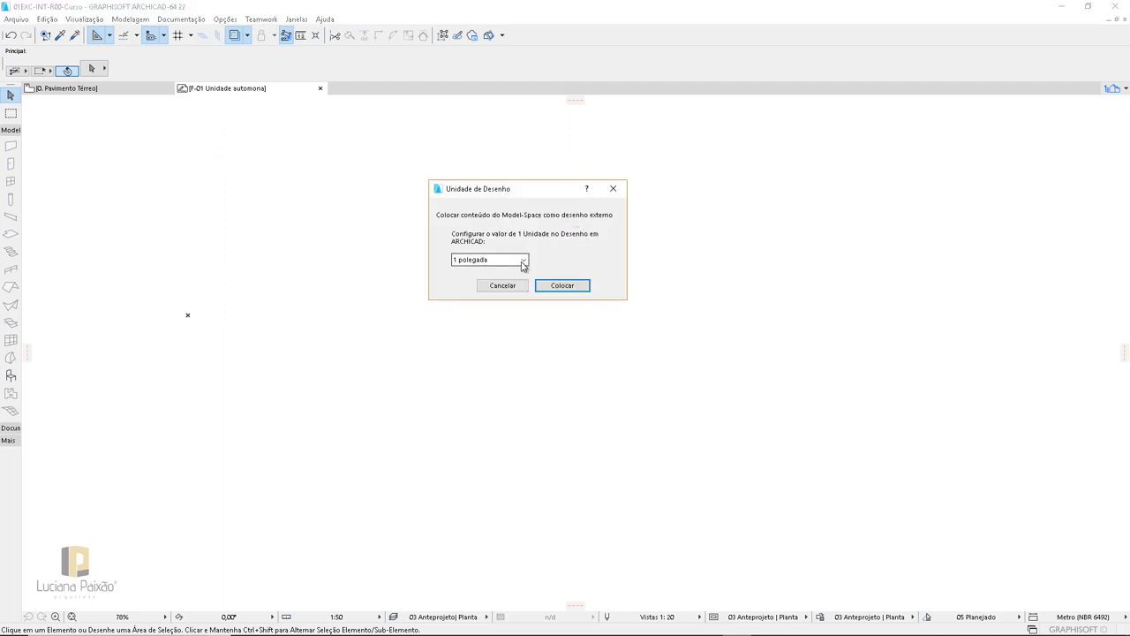
Set one drawing unit to 1 metro, place the Xref Layout drawing near the worksheet origin, and dismiss the fill notice.
{"action": "left_click", "coordinate": [518, 262]}
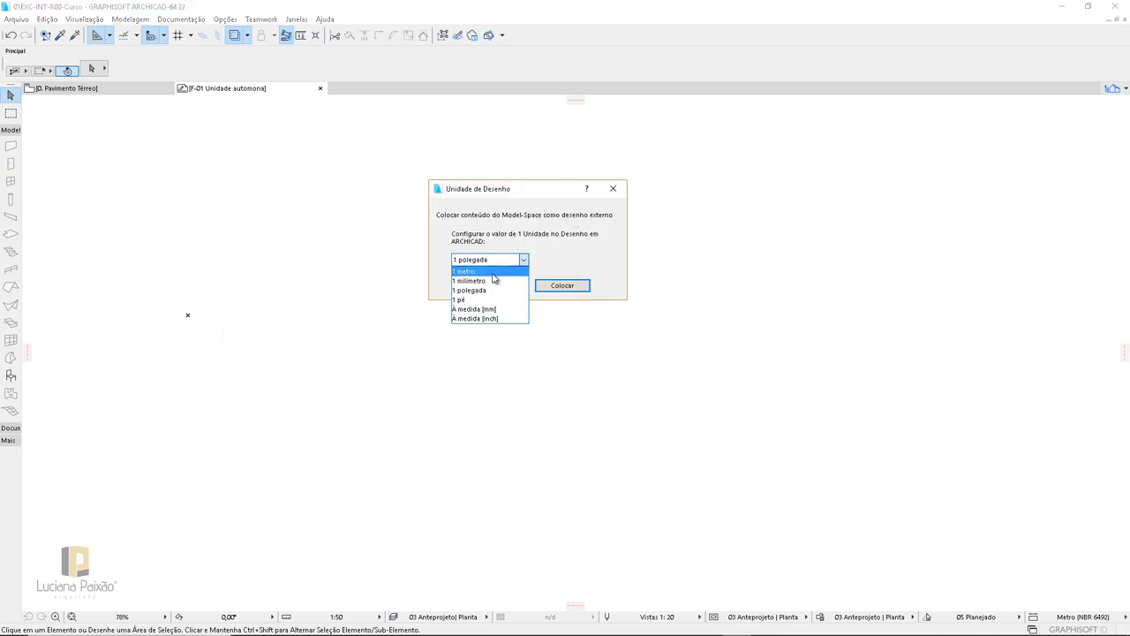
{"action": "left_click", "coordinate": [480, 272]}
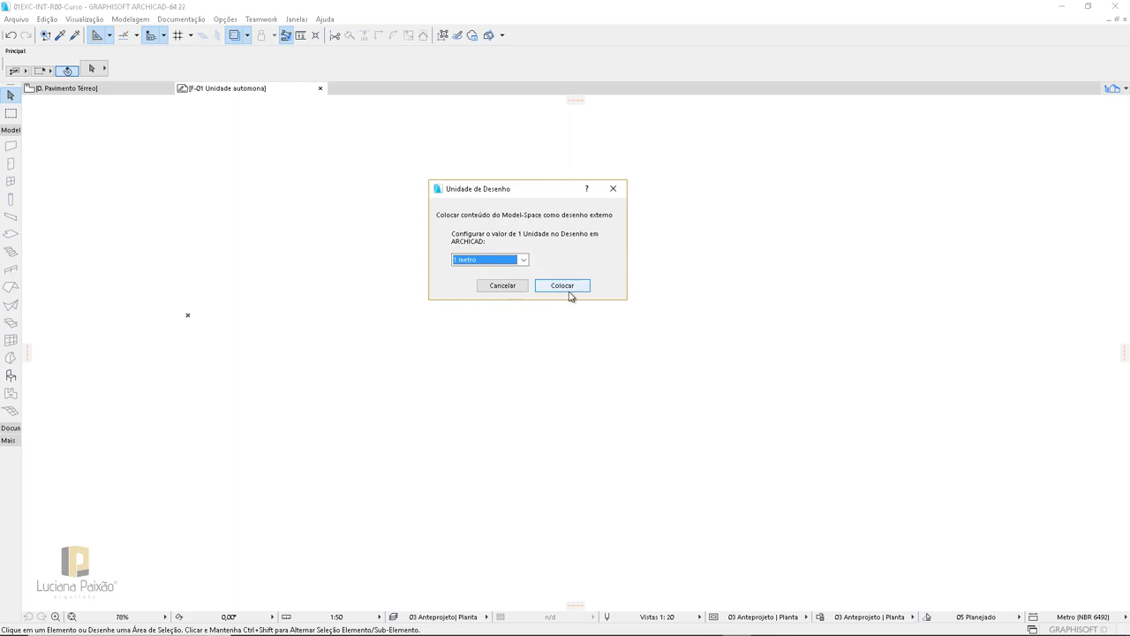
{"action": "left_click", "coordinate": [562, 286]}
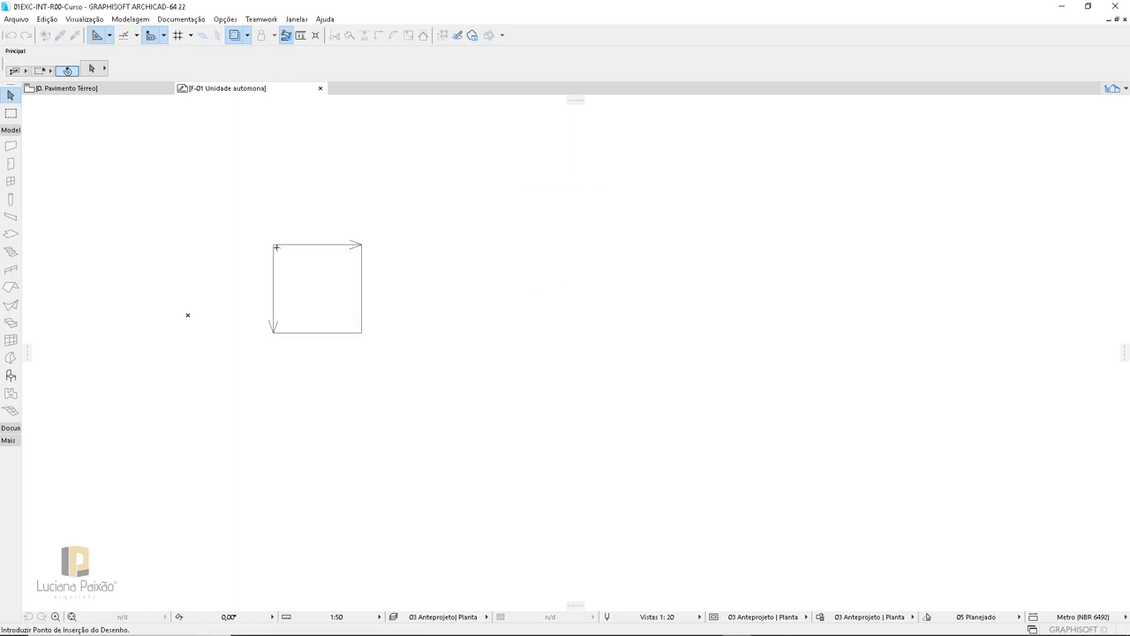
{"action": "left_click", "coordinate": [275, 247]}
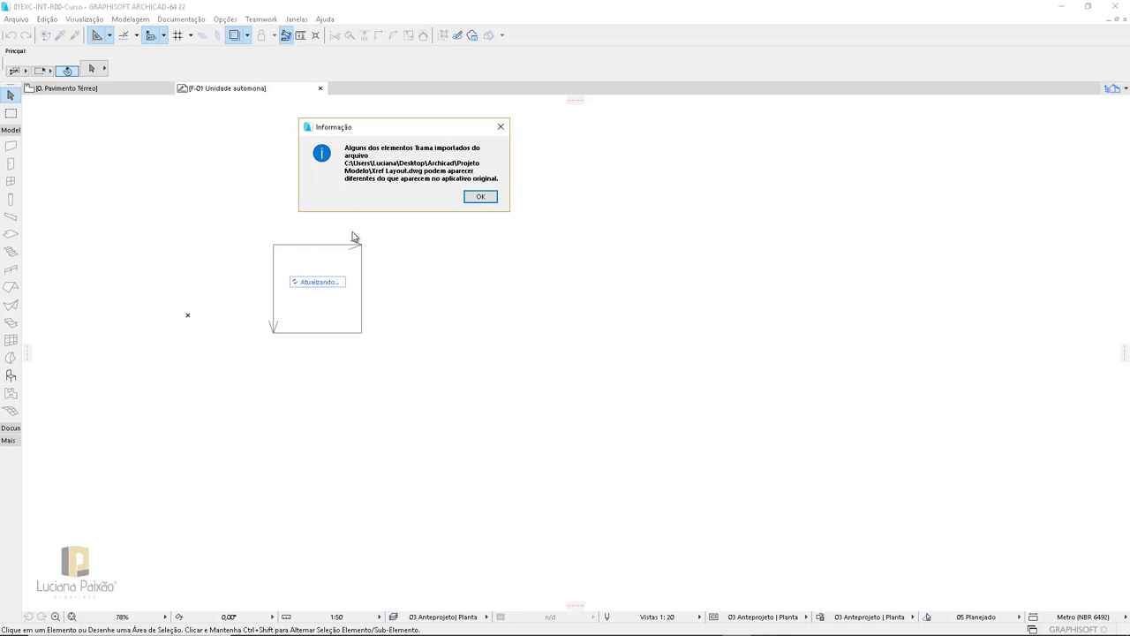
{"action": "left_click", "coordinate": [481, 197]}
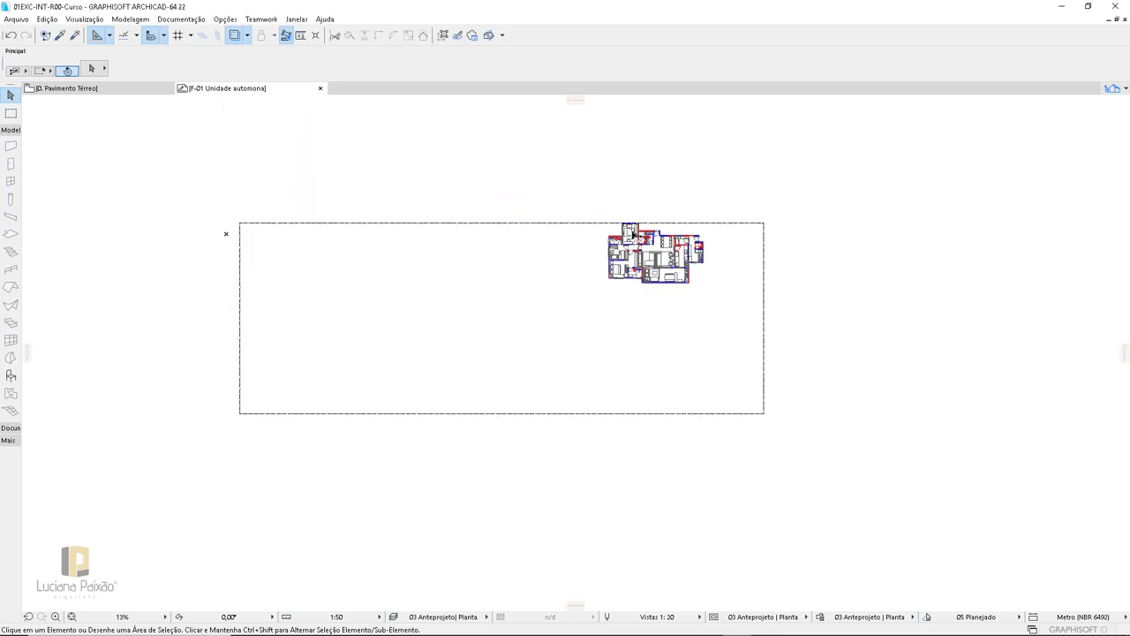
{"action": "left_click", "coordinate": [561, 243]}
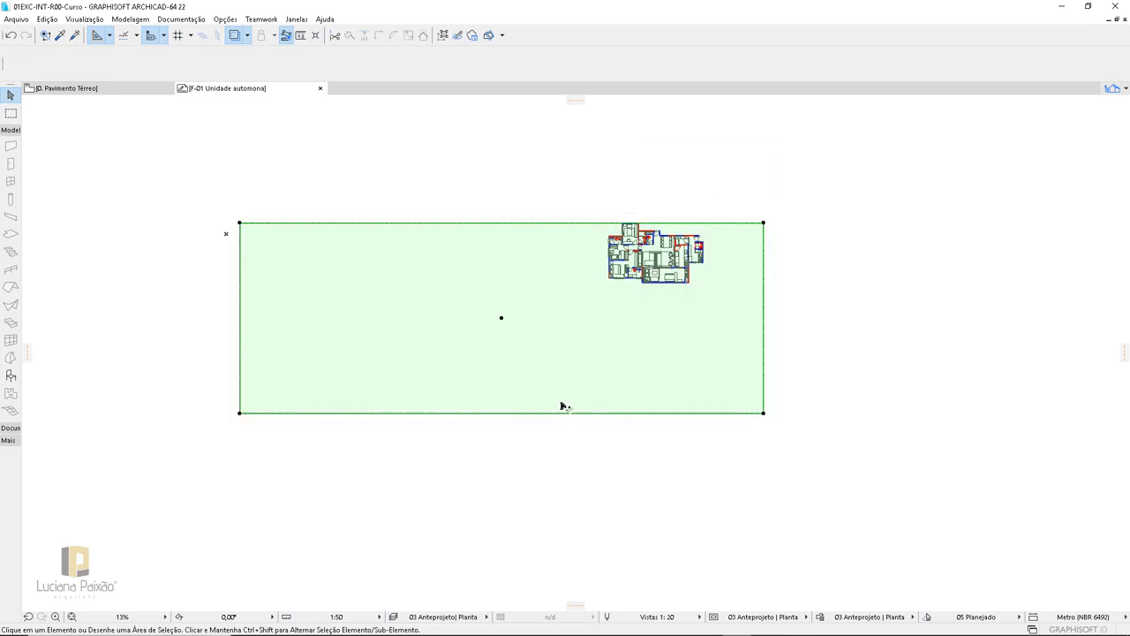
{"action": "mouse_move", "coordinate": [572, 334]}
{"action": "left_mouse_down"}
{"action": "mouse_move", "coordinate": [535, 260]}
{"action": "mouse_move", "coordinate": [557, 336]}
{"action": "mouse_move", "coordinate": [474, 283]}
{"action": "mouse_move", "coordinate": [641, 315]}
{"action": "mouse_move", "coordinate": [604, 421]}
{"action": "mouse_move", "coordinate": [526, 282]}
{"action": "mouse_move", "coordinate": [572, 263]}
{"action": "mouse_move", "coordinate": [660, 386]}
{"action": "mouse_move", "coordinate": [791, 388]}
{"action": "left_mouse_up"}
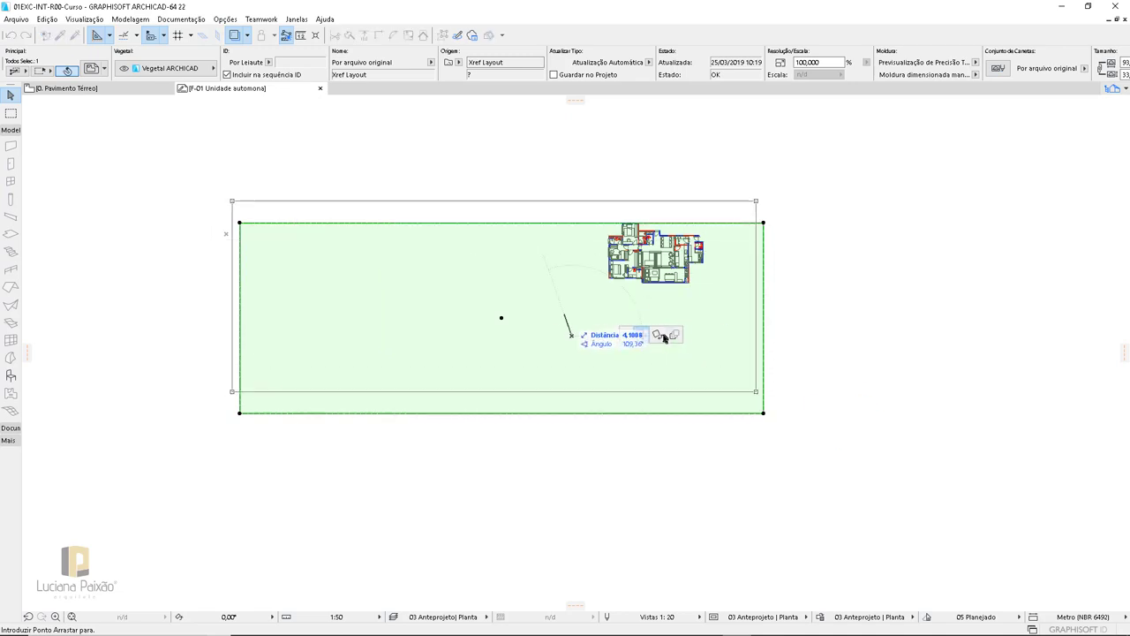
{"action": "key", "text": "Escape"}
{"action": "key", "text": "Escape"}
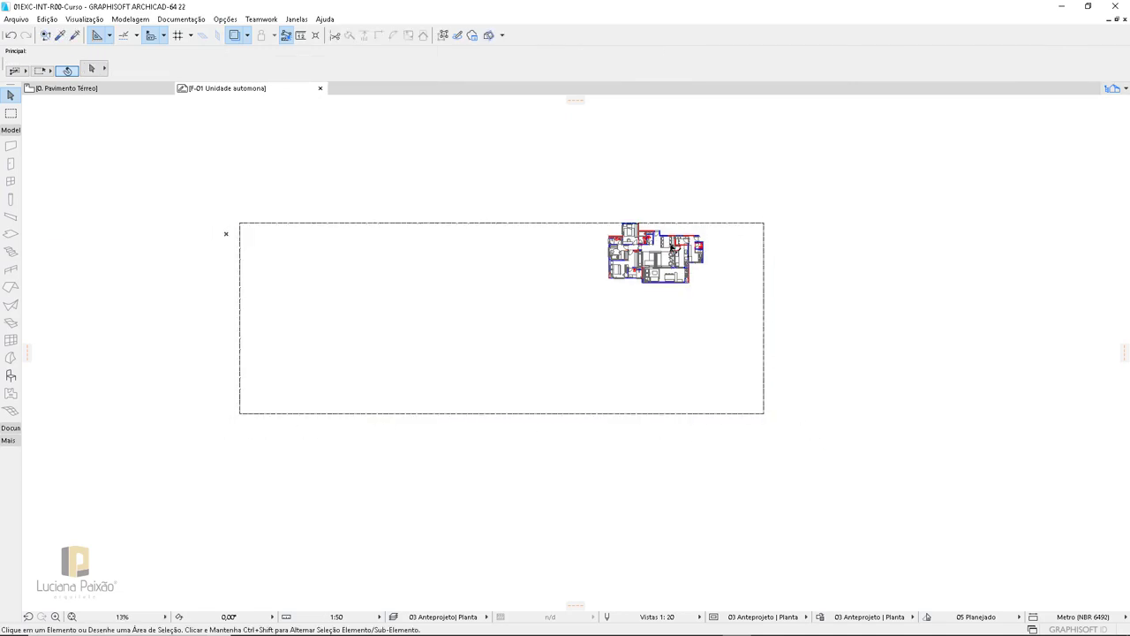
Reshape the frame of the placed Xref Layout drawing from its upper-right corner.
{"action": "left_click", "coordinate": [579, 233]}
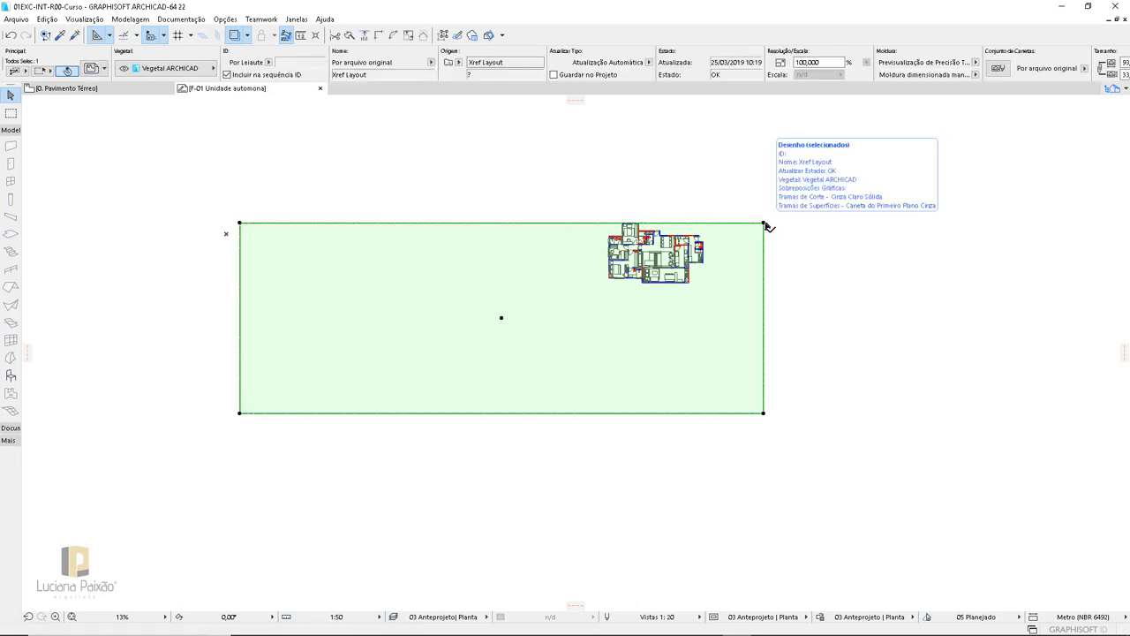
{"action": "left_click", "coordinate": [767, 223]}
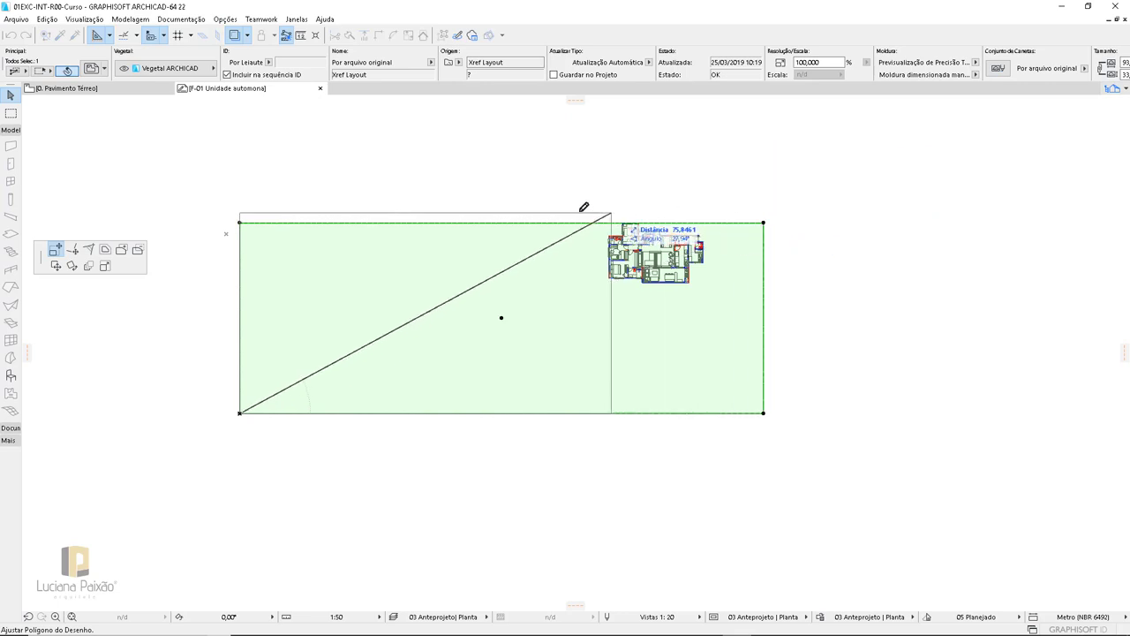